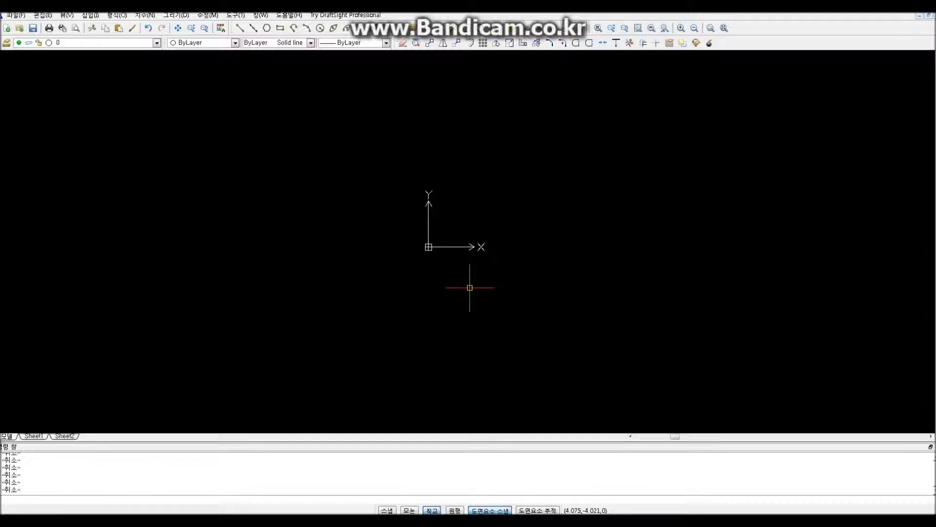
# Step: Draw a 50-unit line from the origin 0,0 along the positive X axis
pyautogui.write('L')
pyautogui.press('Return')
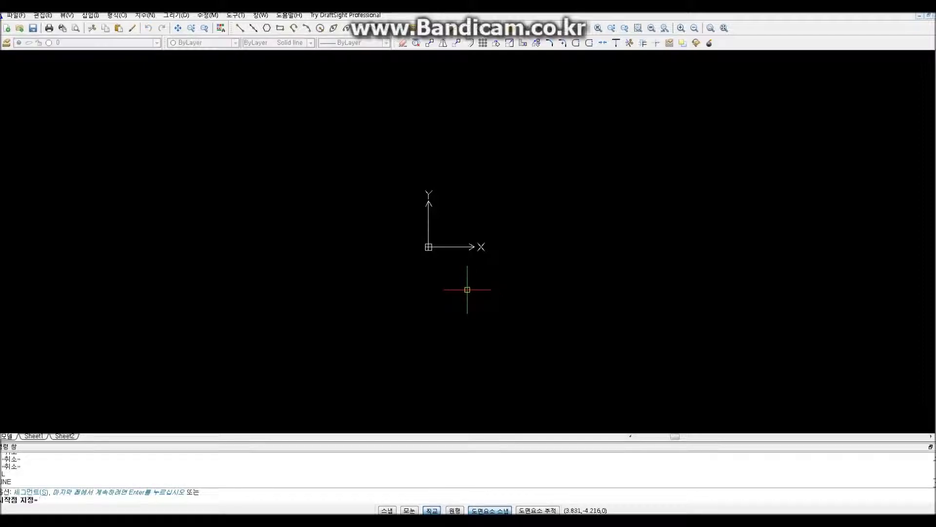
pyautogui.write('0,0')
pyautogui.press('Return')
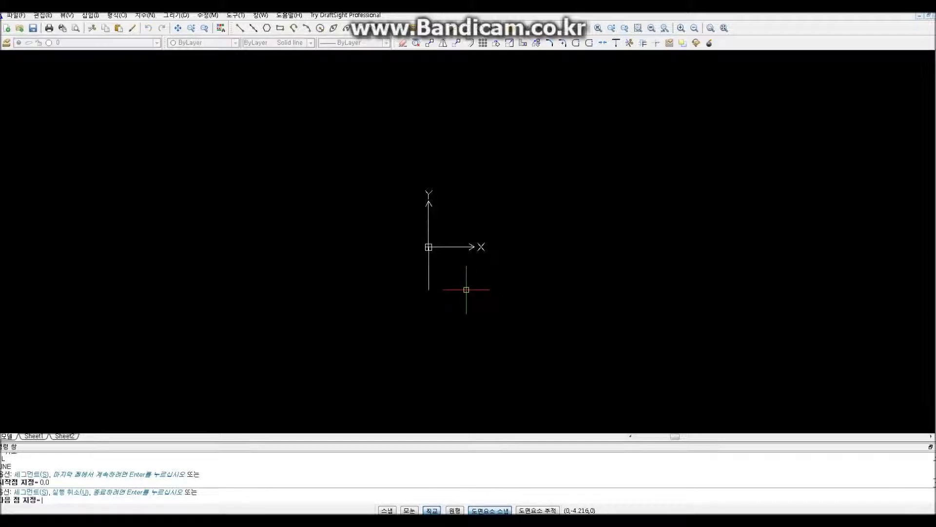
pyautogui.click(557, 242)
pyautogui.write('50')
pyautogui.press('Return')
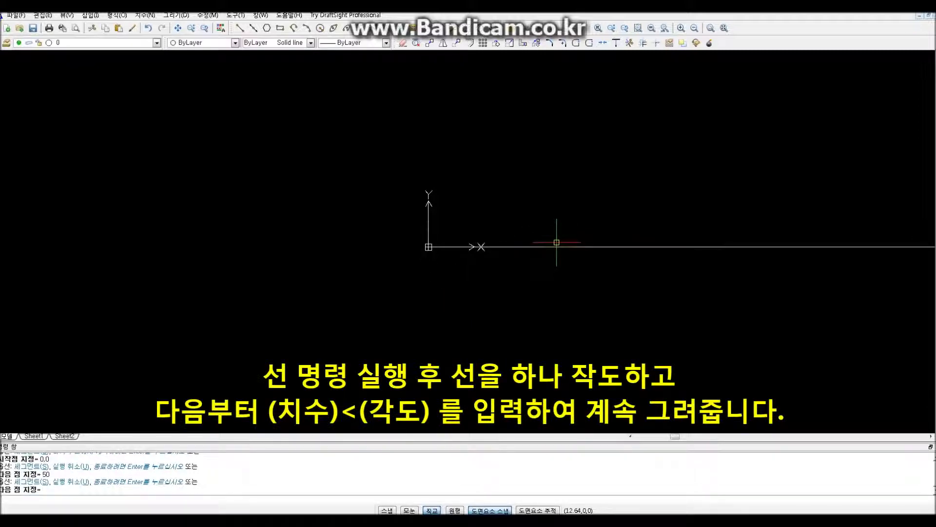
# Step: Zoom out to view the line, then cancel and restart the LINE command
pyautogui.scroll(2, 241, 228)
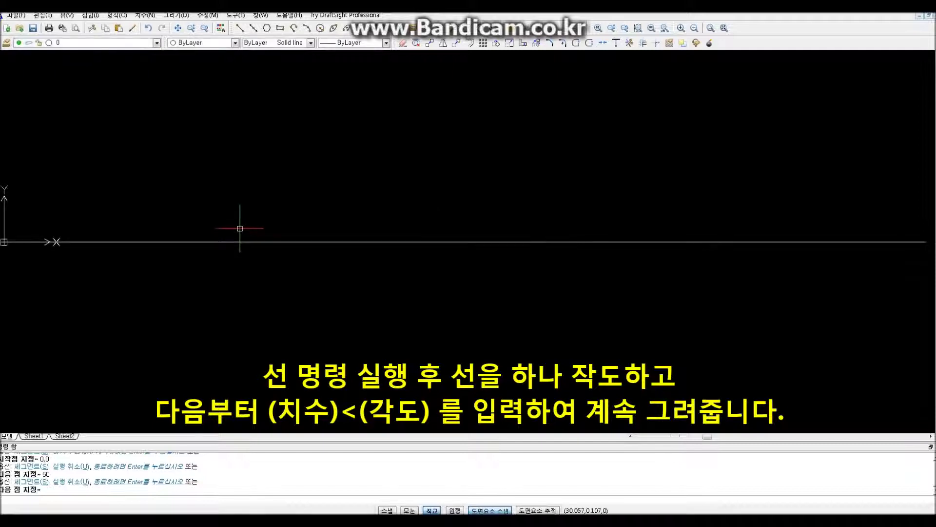
pyautogui.scroll(-4, 548, 250)
pyautogui.scroll(-1, 548, 249)
pyautogui.scroll(-1, 543, 249)
pyautogui.scroll(-2, 528, 251)
pyautogui.scroll(-1, 516, 254)
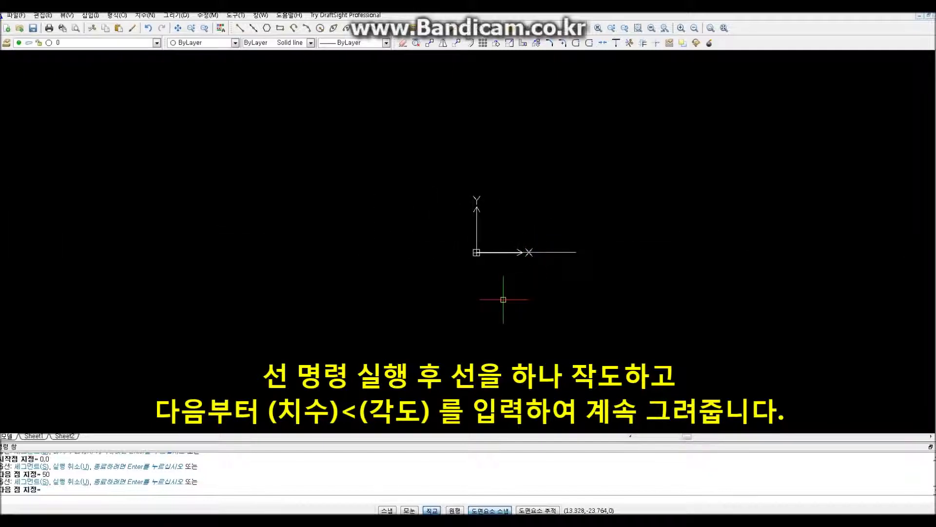
pyautogui.press('Escape')
pyautogui.write('L')
pyautogui.press('Return')
pyautogui.click(476, 252)
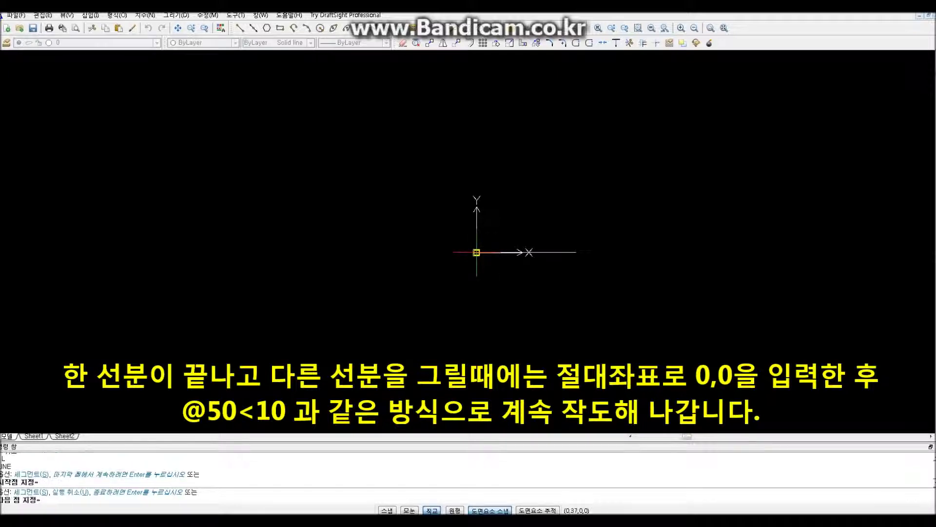
pyautogui.write('@')
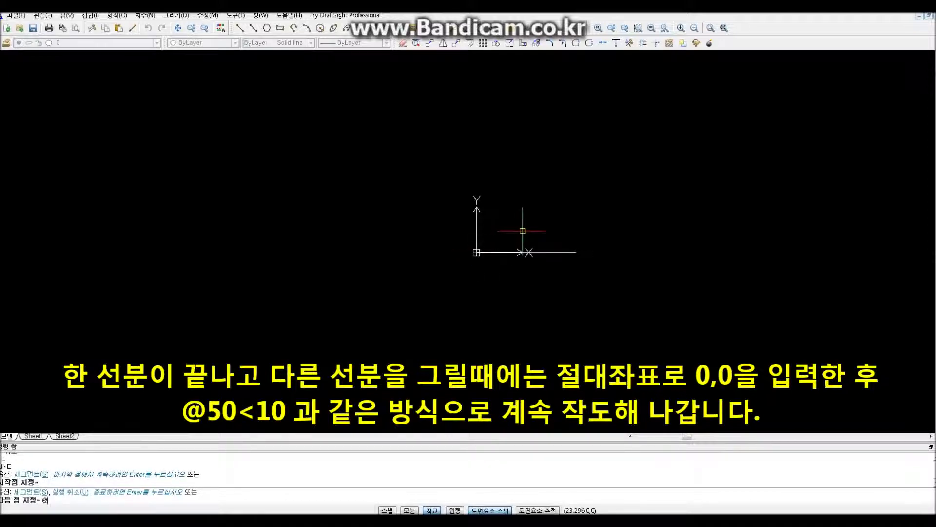
pyautogui.write('50,1')
pyautogui.press('BackSpace')
pyautogui.press('BackSpace')
pyautogui.press('BackSpace')
pyautogui.write('<1')
pyautogui.write('0')
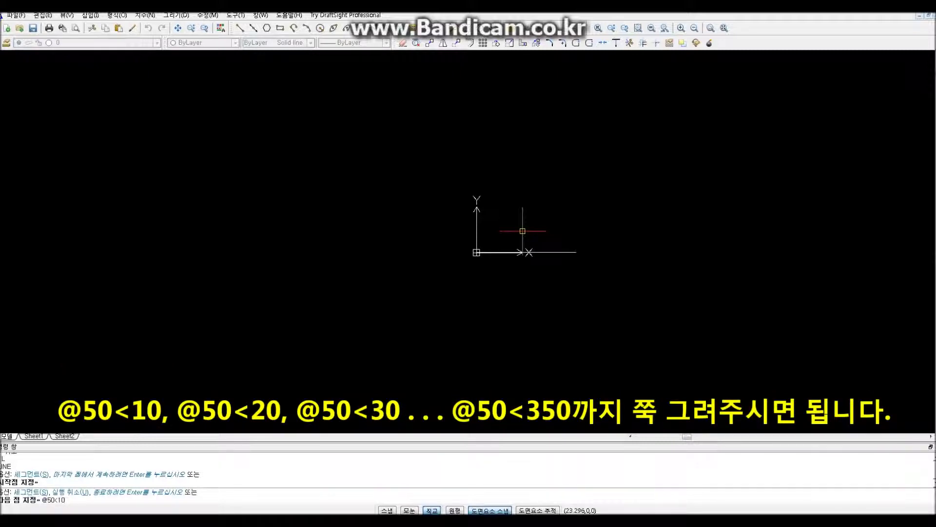
pyautogui.press('Return')
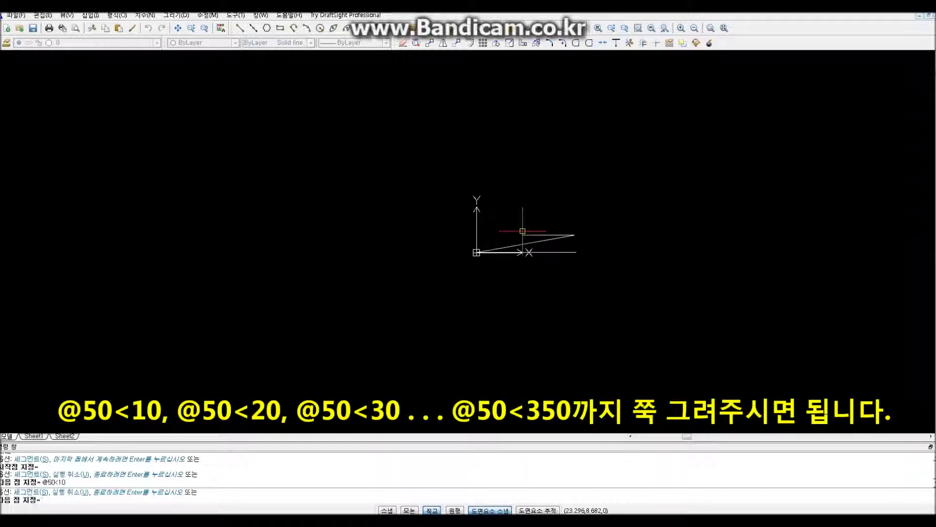
pyautogui.press('Return')
pyautogui.press('Return')
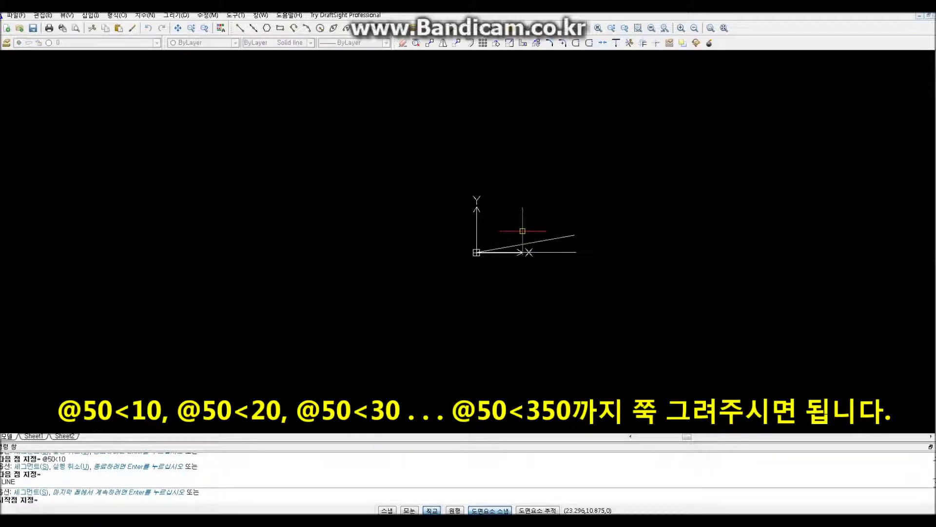
pyautogui.write('0,0')
pyautogui.press('Return')
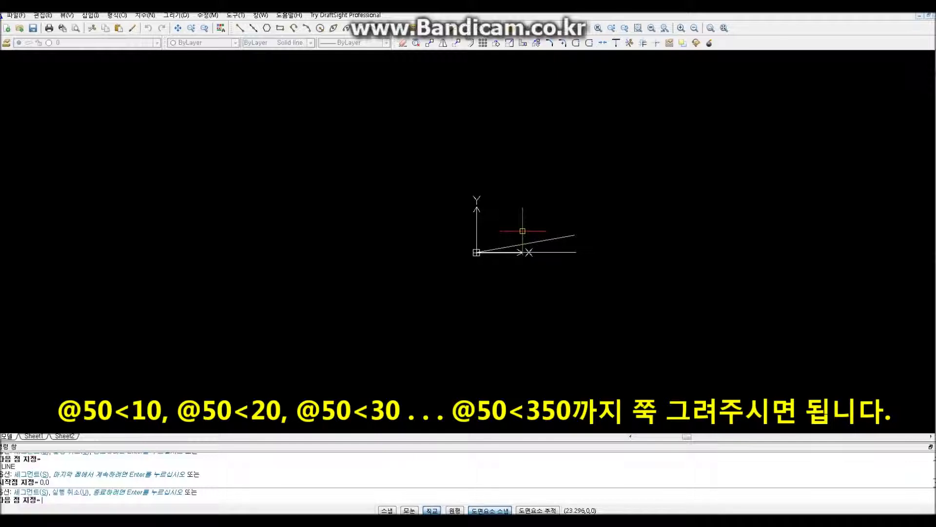
pyautogui.write('@')
pyautogui.write('50<')
pyautogui.write('20')
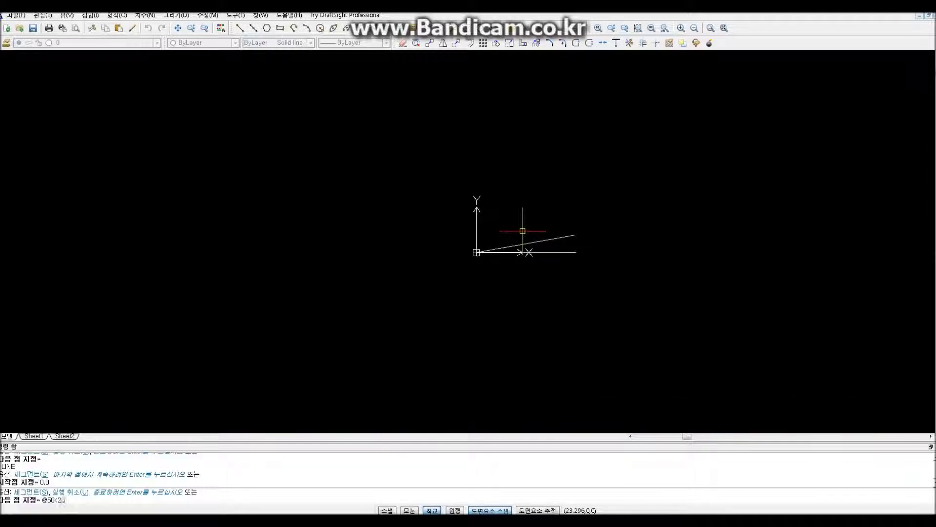
pyautogui.press('Return')
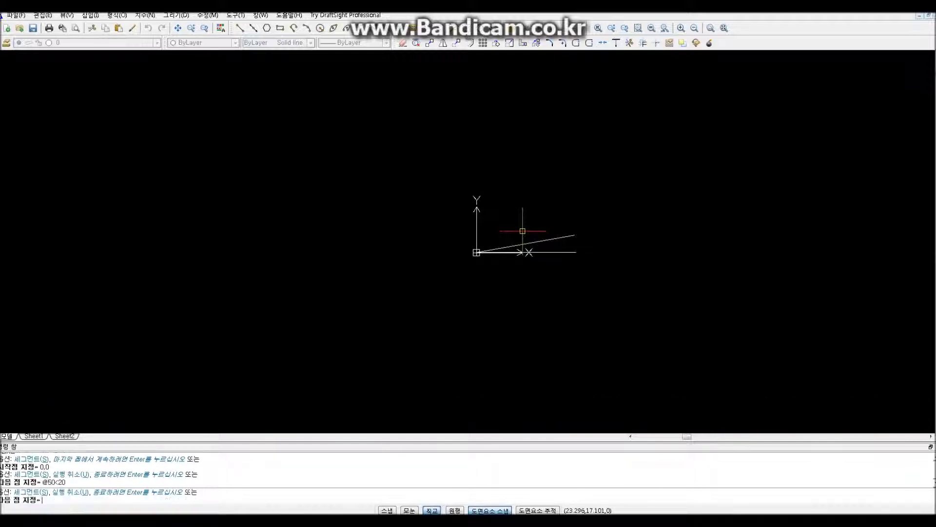
pyautogui.press('Return')
pyautogui.press('Return')
pyautogui.write('0,0')
pyautogui.press('Return')
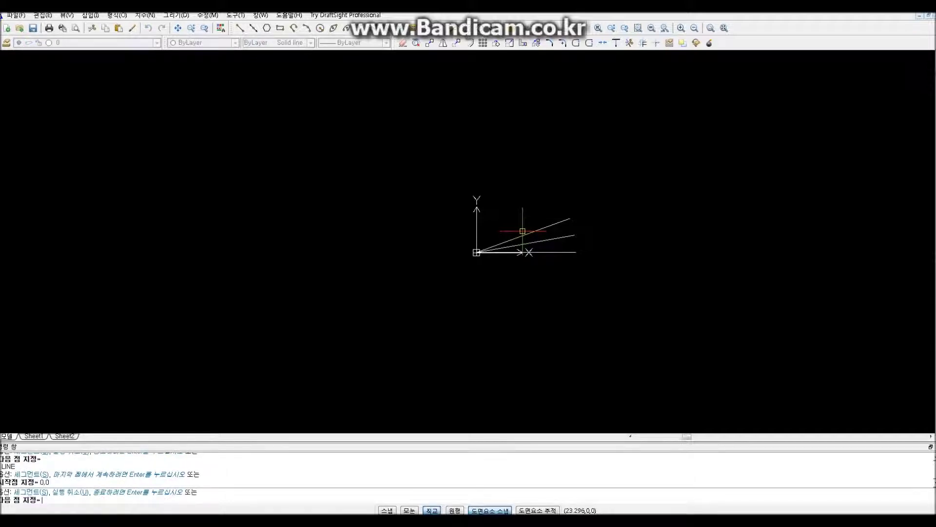
pyautogui.write('@50<')
pyautogui.write('30')
pyautogui.press('Return')
pyautogui.press('Return')
pyautogui.press('Return')
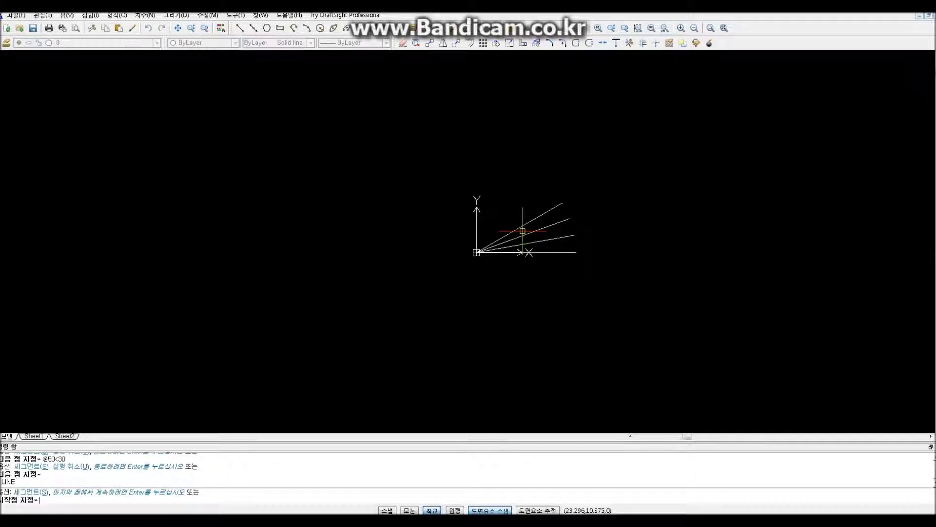
pyautogui.write('0,0')
pyautogui.press('Return')
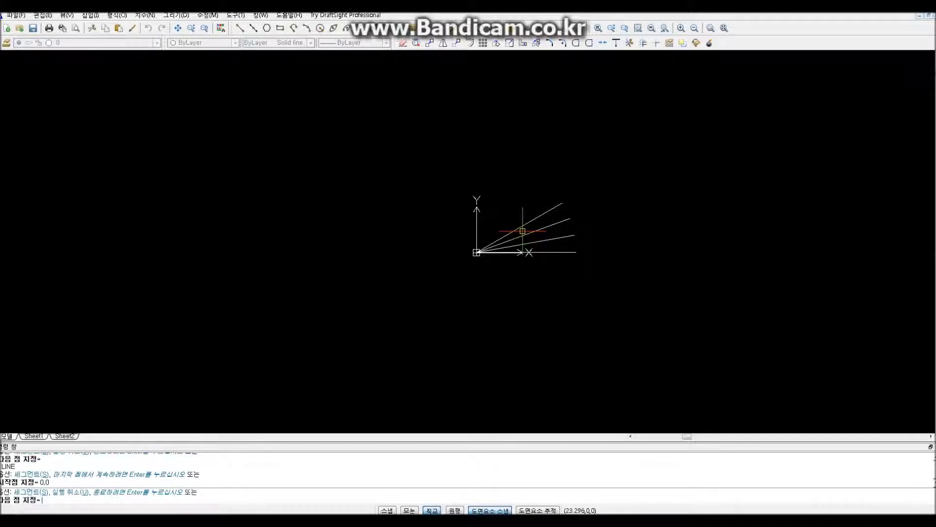
pyautogui.write('@50<')
pyautogui.write('40')
pyautogui.press('Return')
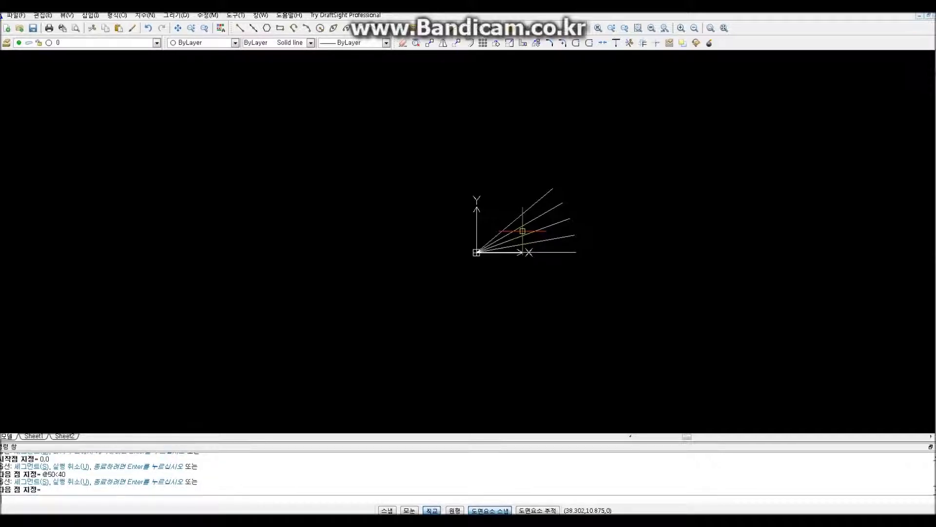
pyautogui.write('l')
pyautogui.press('Return')
pyautogui.write('0,0')
pyautogui.press('Return')
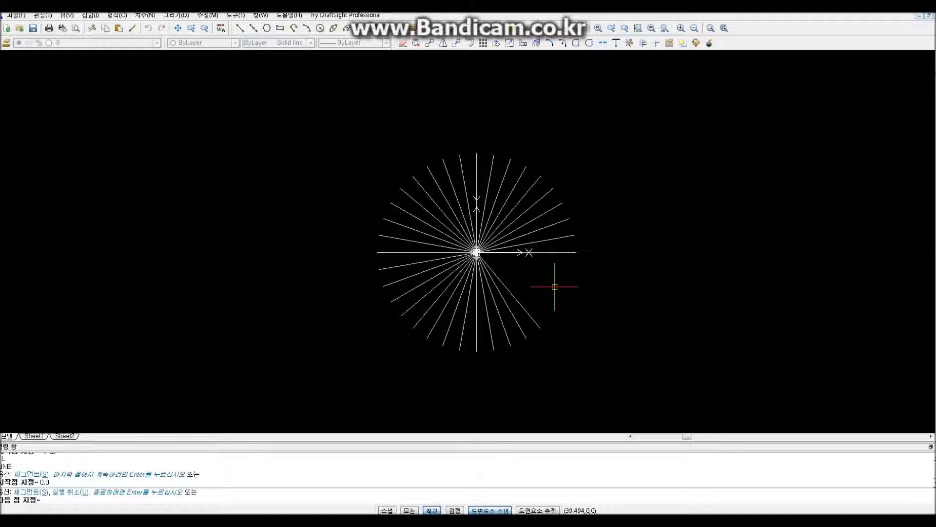
pyautogui.write('50')
pyautogui.press('BackSpace')
pyautogui.press('BackSpace')
pyautogui.write('@50')
pyautogui.press('BackSpace')
pyautogui.write('<310')
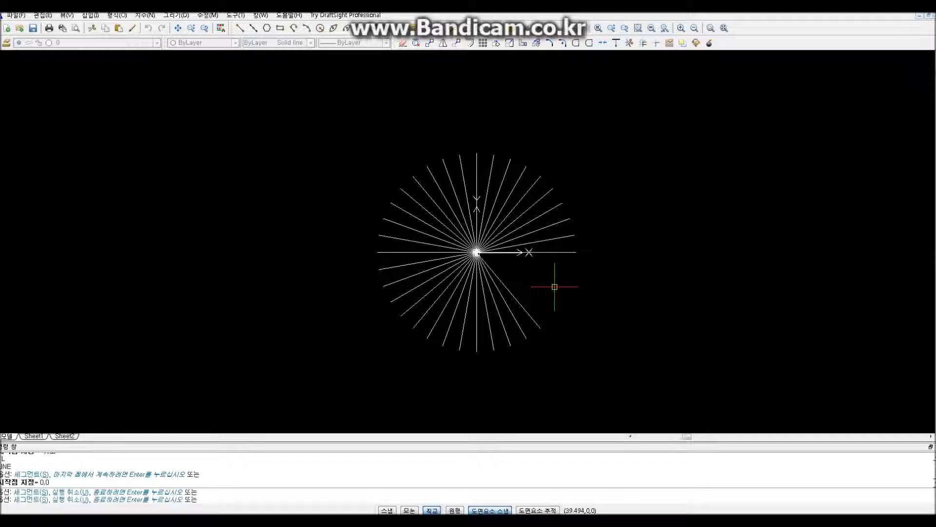
pyautogui.press('Return')
pyautogui.press('Return')
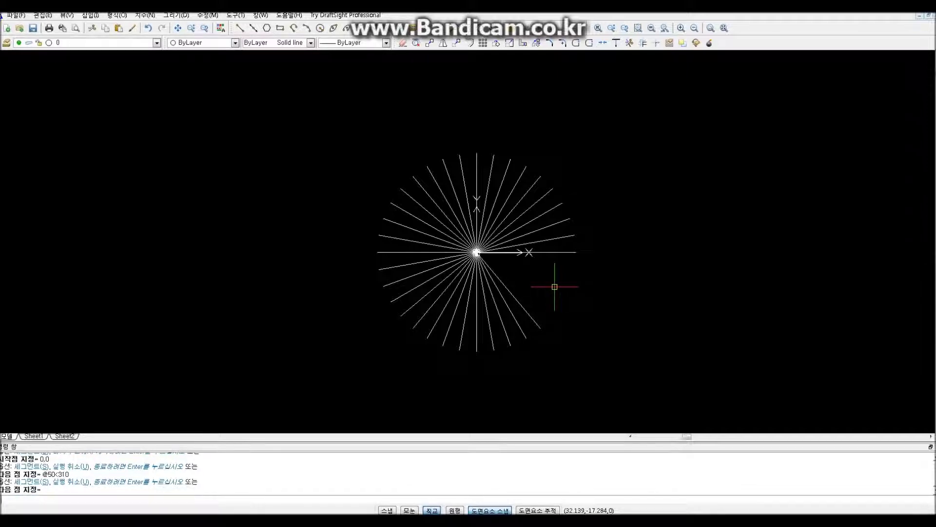
pyautogui.press('Return')
pyautogui.write('0,0')
pyautogui.press('Return')
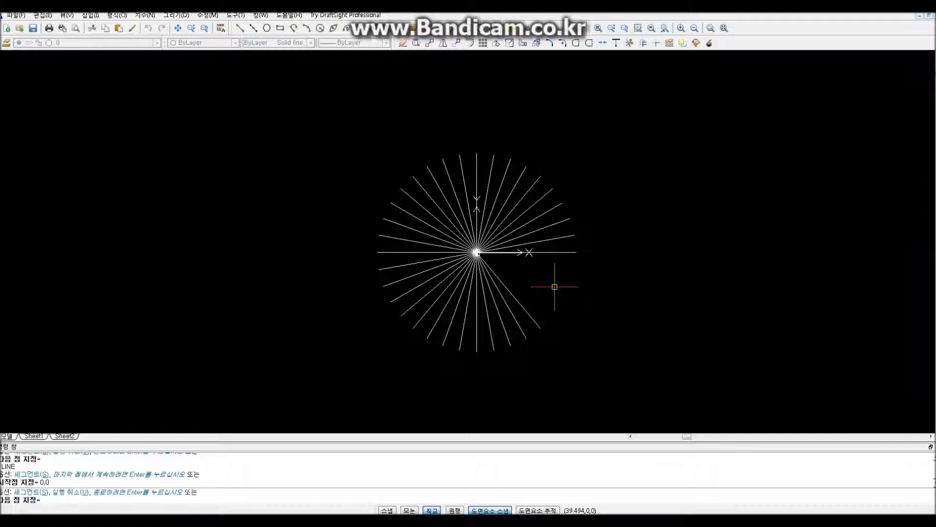
pyautogui.write('@50<320')
pyautogui.press('Return')
pyautogui.press('Return')
pyautogui.press('Return')
pyautogui.write('0,0')
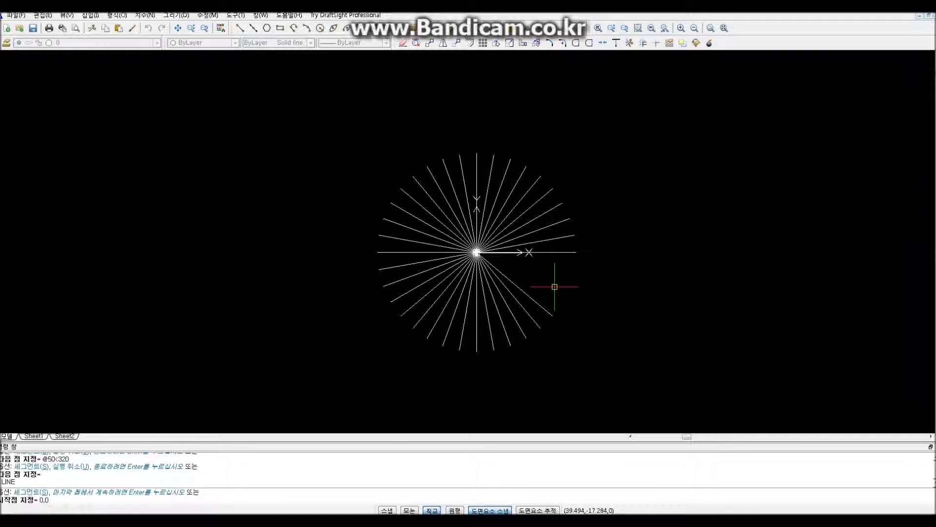
pyautogui.press('Return')
pyautogui.write('@')
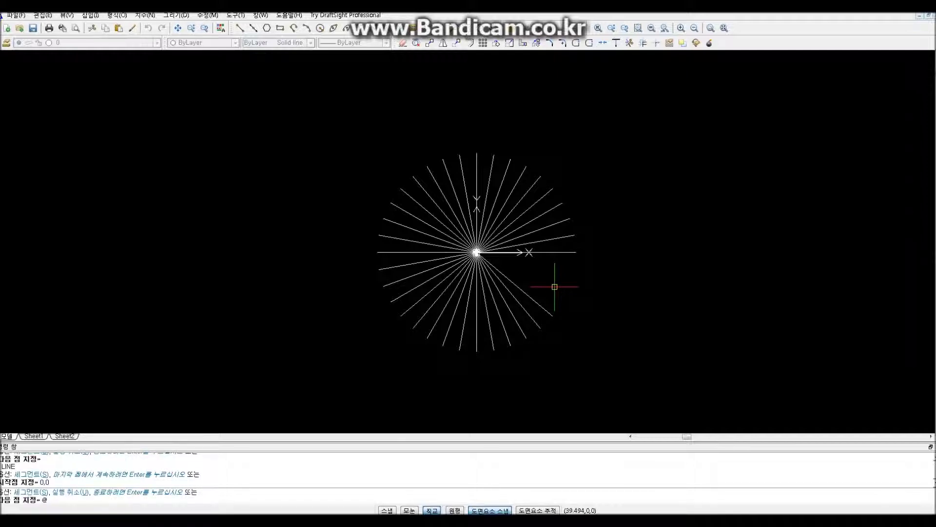
pyautogui.write('50<330')
pyautogui.press('Return')
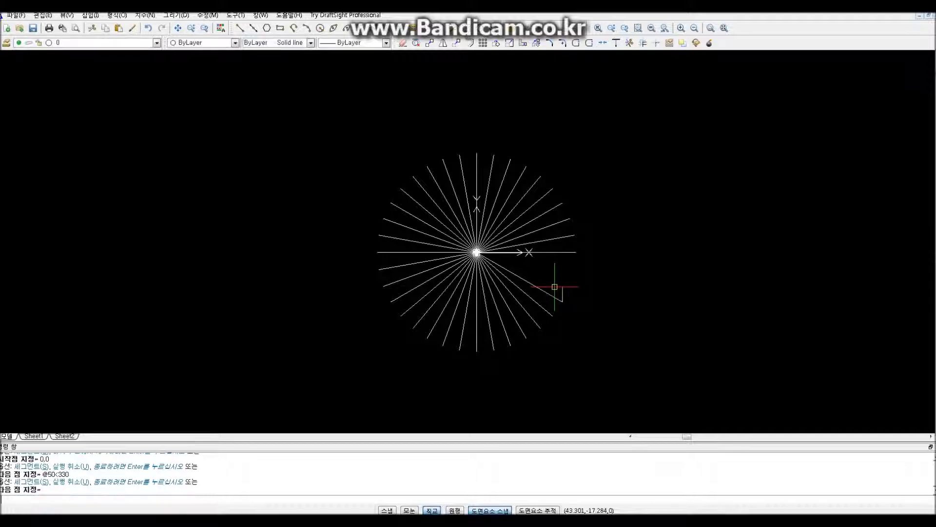
pyautogui.press('Return')
pyautogui.press('Return')
# Step: Draw the final 50-unit spokes from 0,0 at 340° and 350°
pyautogui.write('0,0')
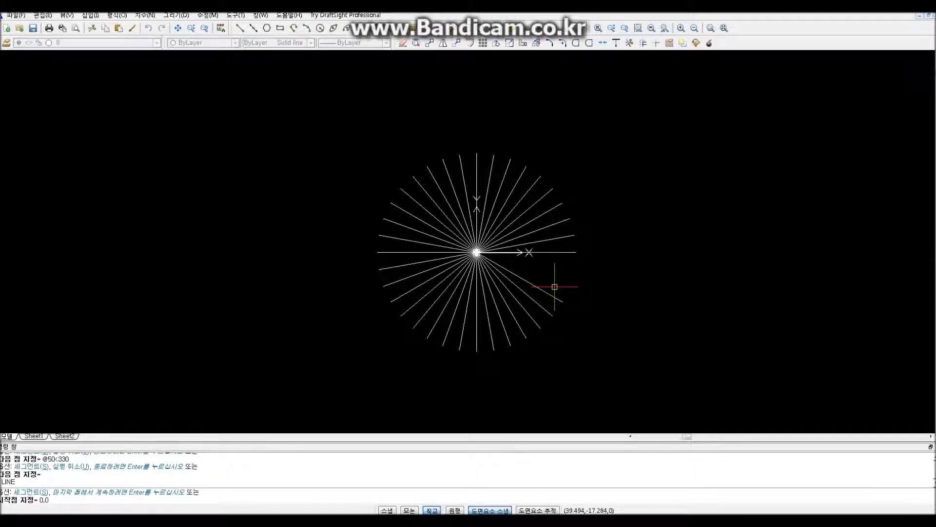
pyautogui.press('Return')
pyautogui.write('@50<340')
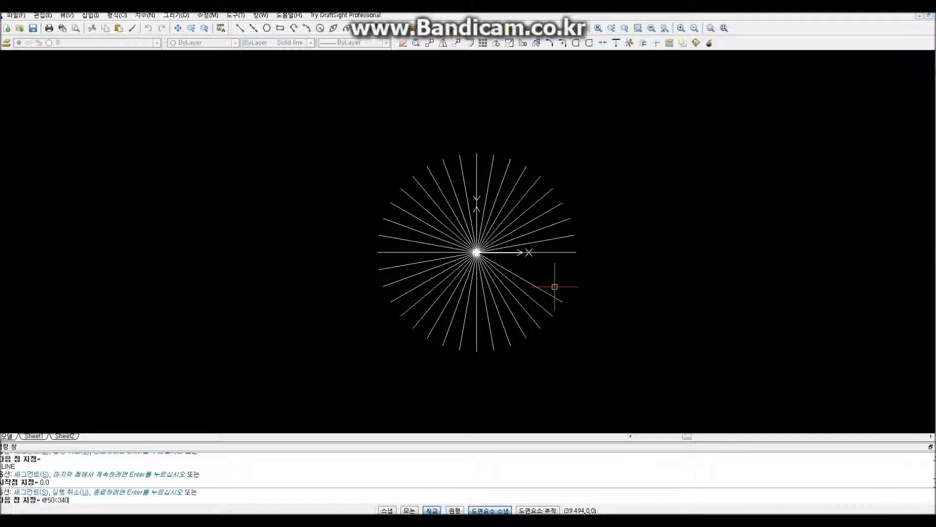
pyautogui.press('Return')
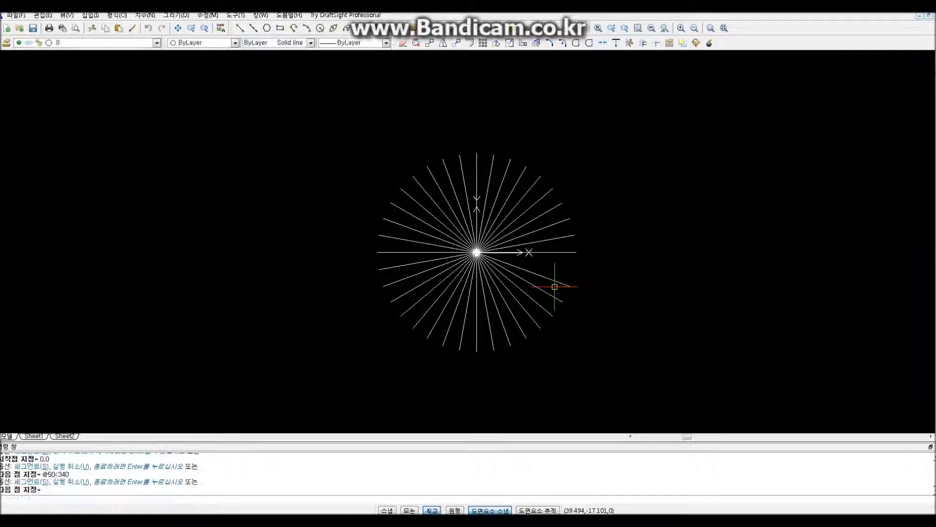
pyautogui.press('Return')
pyautogui.press('Return')
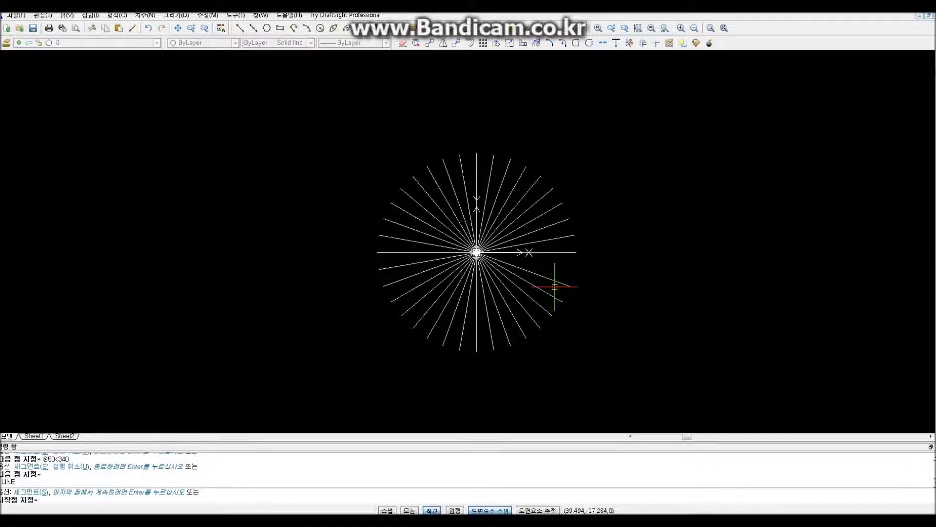
pyautogui.write('0,0')
pyautogui.press('Return')
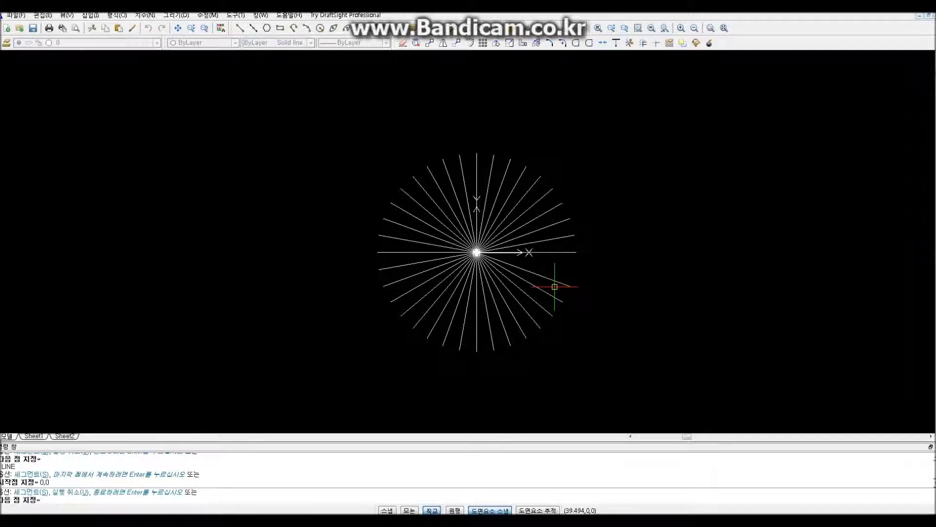
pyautogui.write('@50<350')
pyautogui.press('Return')
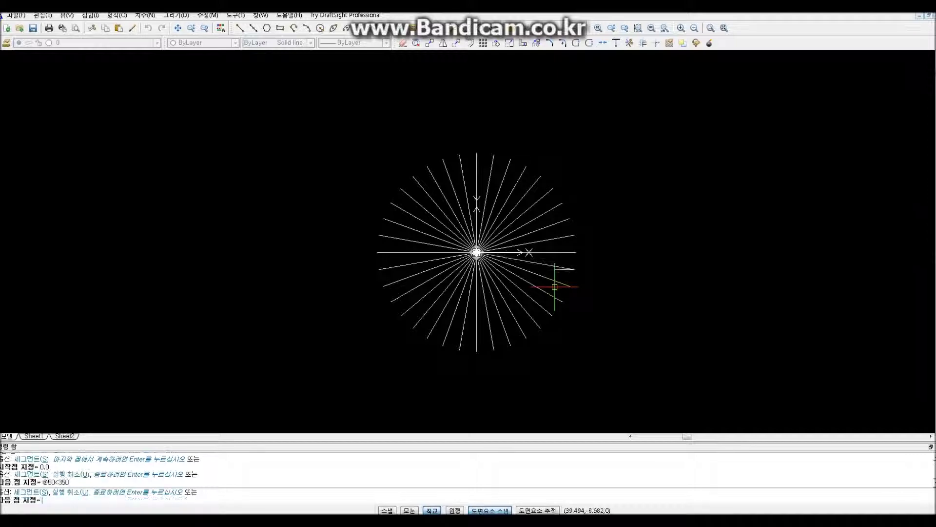
pyautogui.press('Return')
pyautogui.press('Return')
pyautogui.press('Return')
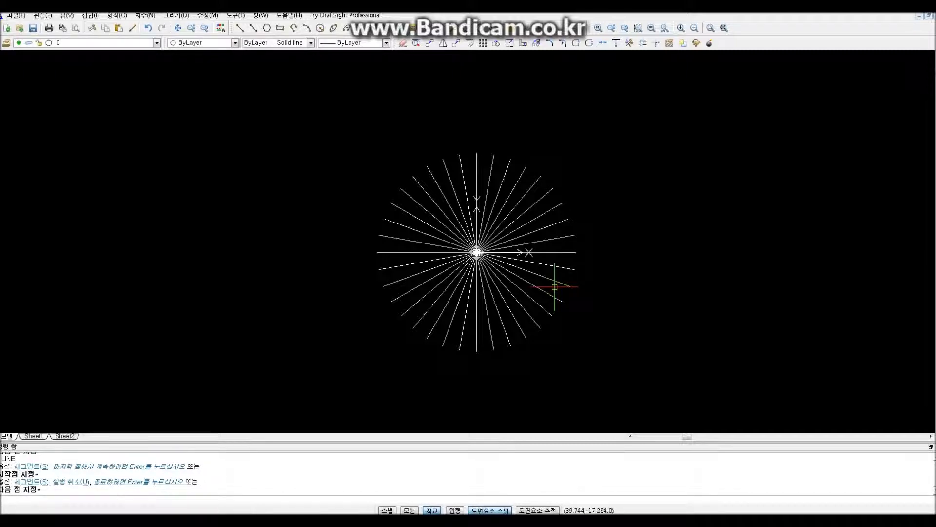
pyautogui.press('Escape')
pyautogui.write('L')
pyautogui.press('Return')
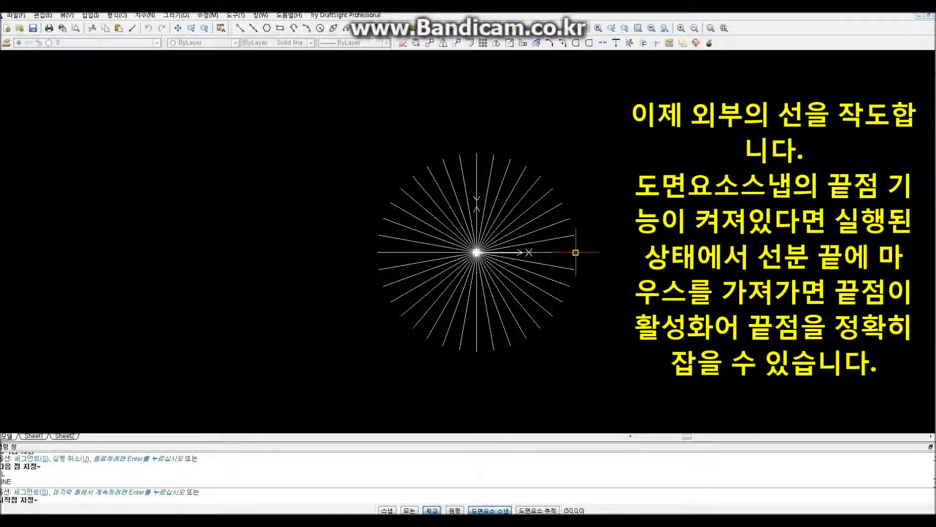
# Step: Connect spoke tips from the 0° end across the top, undoing one misplaced point
pyautogui.click(575, 252)
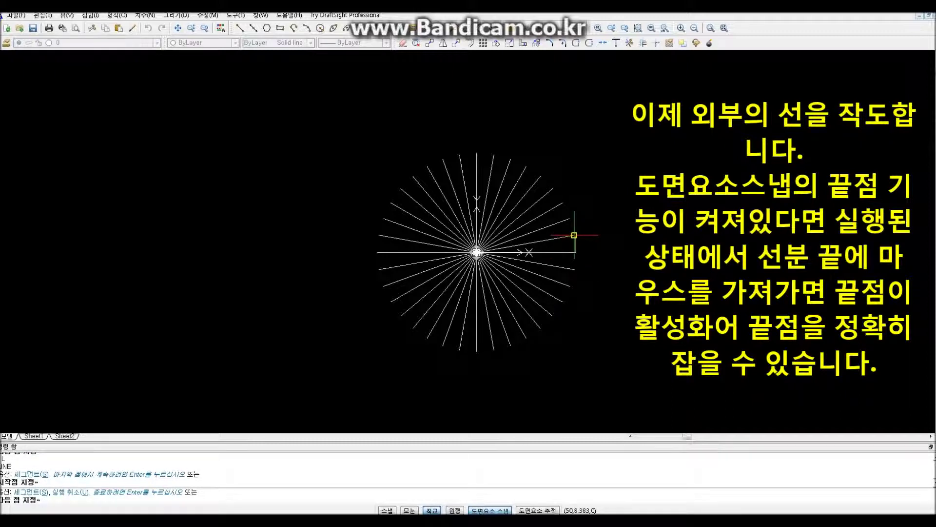
pyautogui.click(574, 235)
pyautogui.click(570, 218)
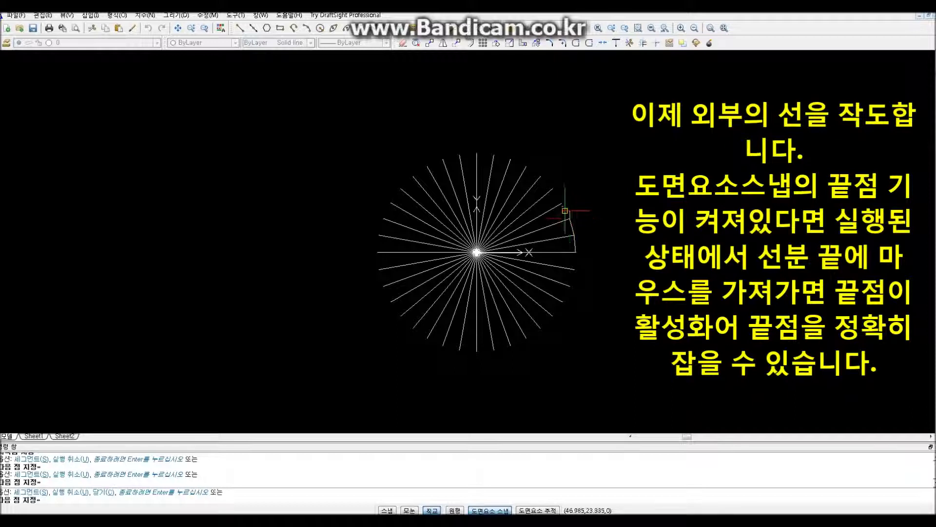
pyautogui.click(562, 203)
pyautogui.click(553, 188)
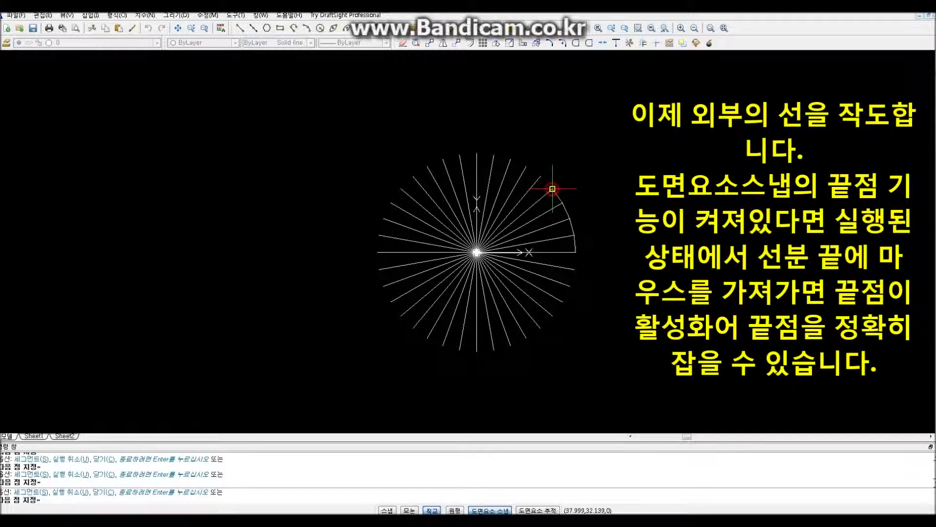
pyautogui.click(540, 176)
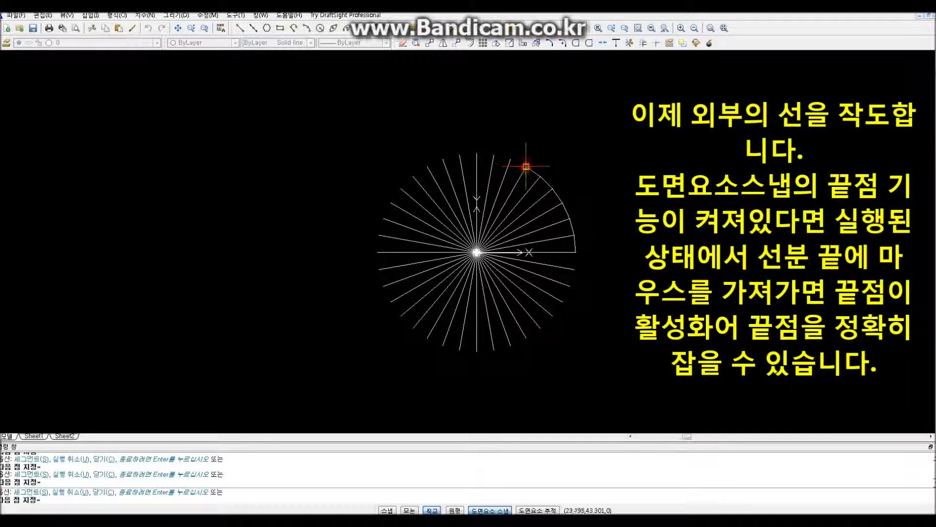
pyautogui.click(510, 159)
pyautogui.click(494, 155)
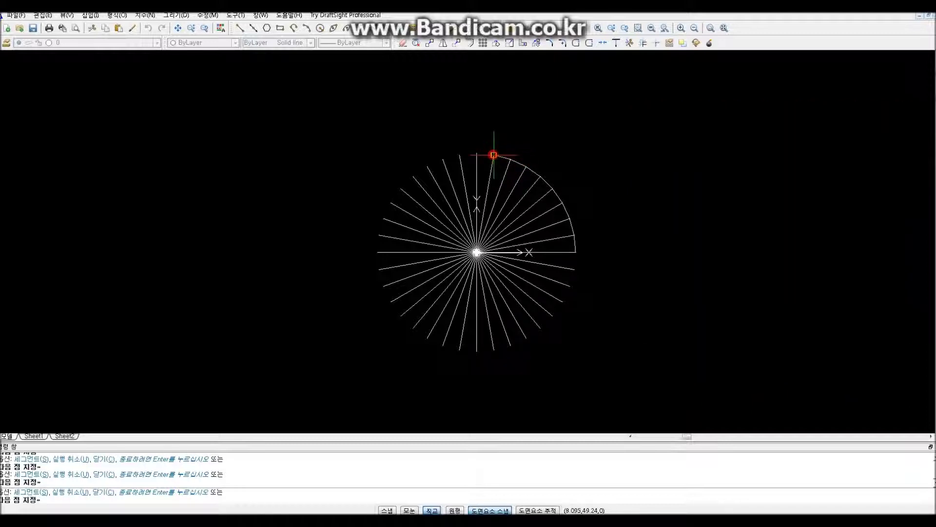
pyautogui.click(459, 155)
pyautogui.click(443, 159)
pyautogui.click(428, 167)
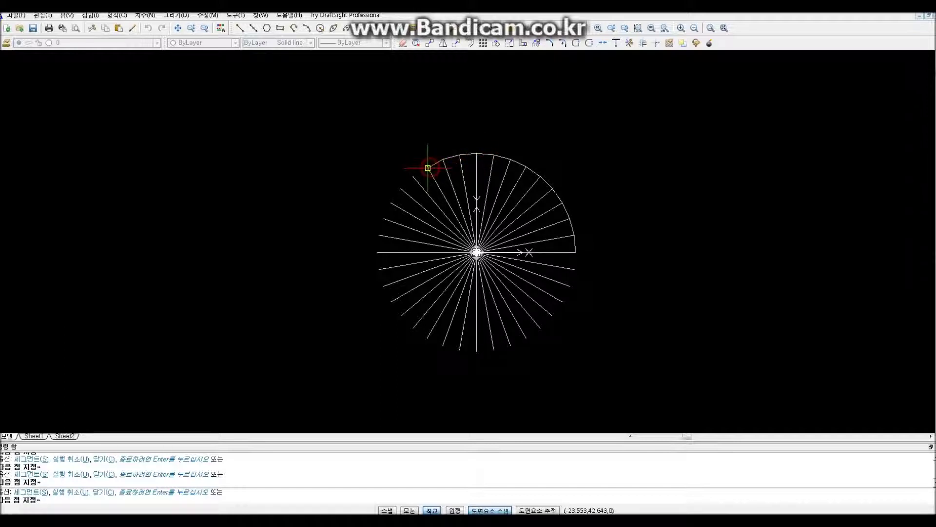
pyautogui.write('U')
pyautogui.press('Return')
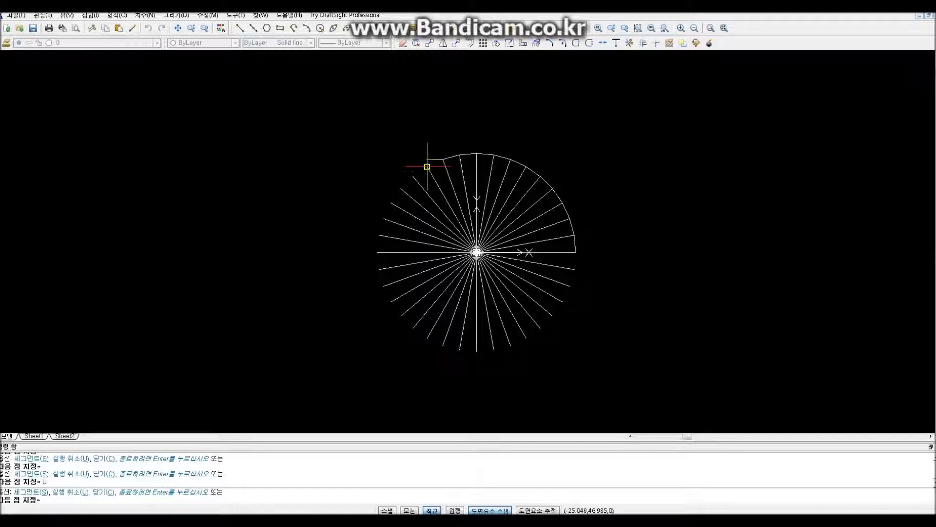
# Step: Continue the outline down the left-side spoke tips through the 180° end
pyautogui.click(413, 176)
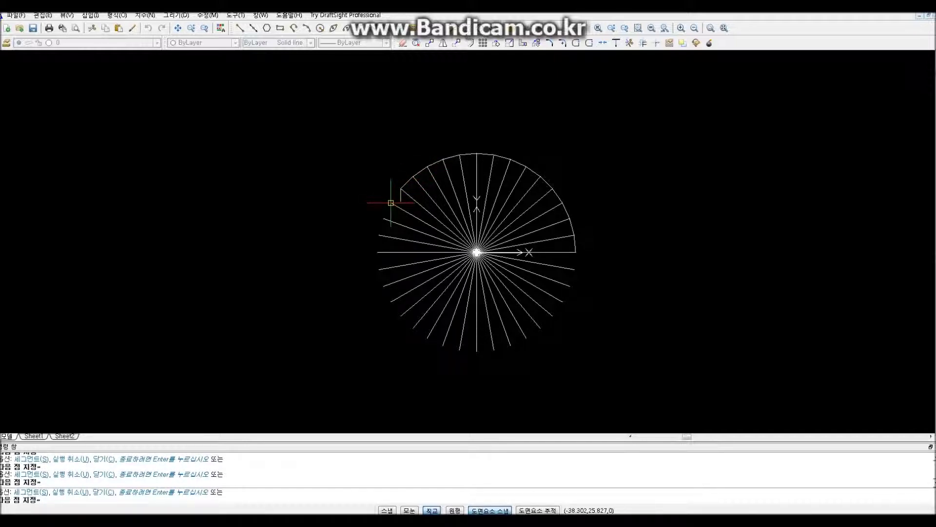
pyautogui.click(391, 202)
pyautogui.click(384, 218)
pyautogui.click(379, 236)
pyautogui.click(377, 252)
pyautogui.click(379, 286)
pyautogui.click(390, 301)
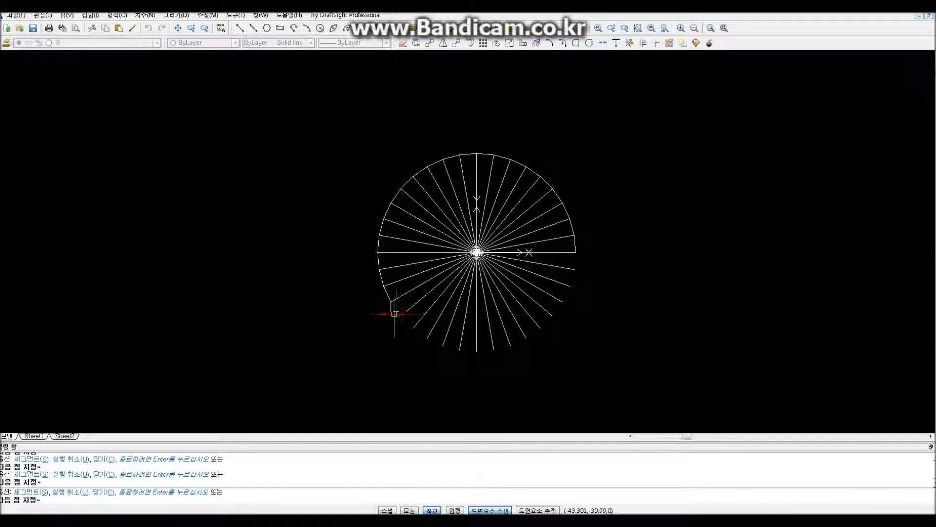
pyautogui.click(401, 315)
pyautogui.click(413, 328)
pyautogui.click(427, 338)
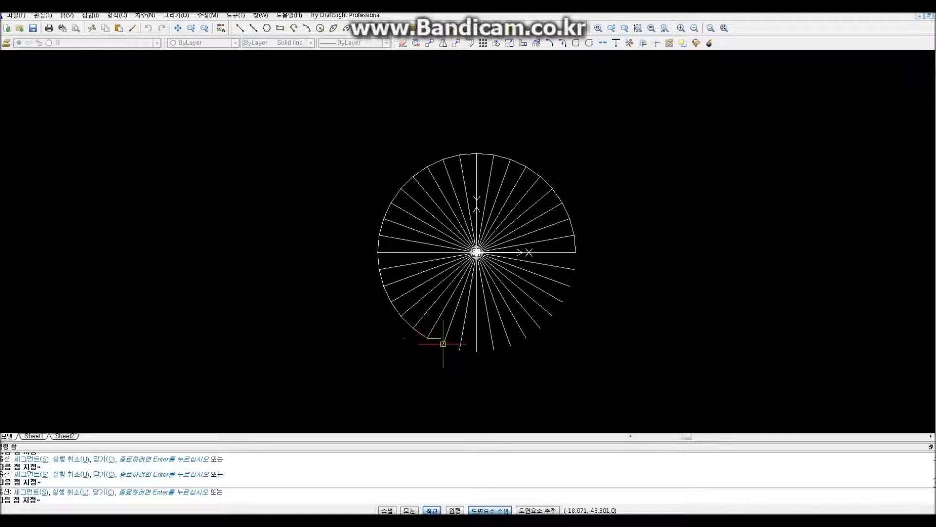
# Step: Join the bottom and right-side spoke tips, closing the outline at the 0° endpoint (50,0)
pyautogui.click(442, 345)
pyautogui.click(460, 349)
pyautogui.click(476, 350)
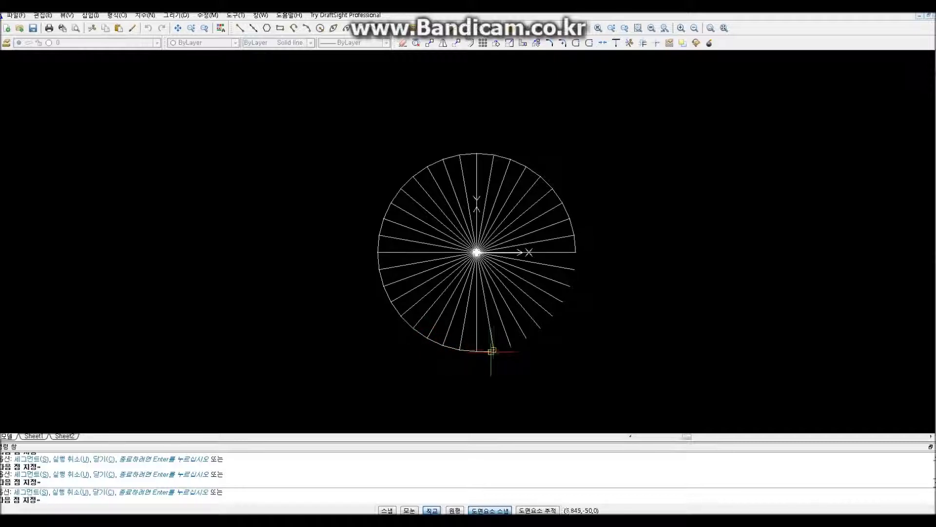
pyautogui.click(492, 350)
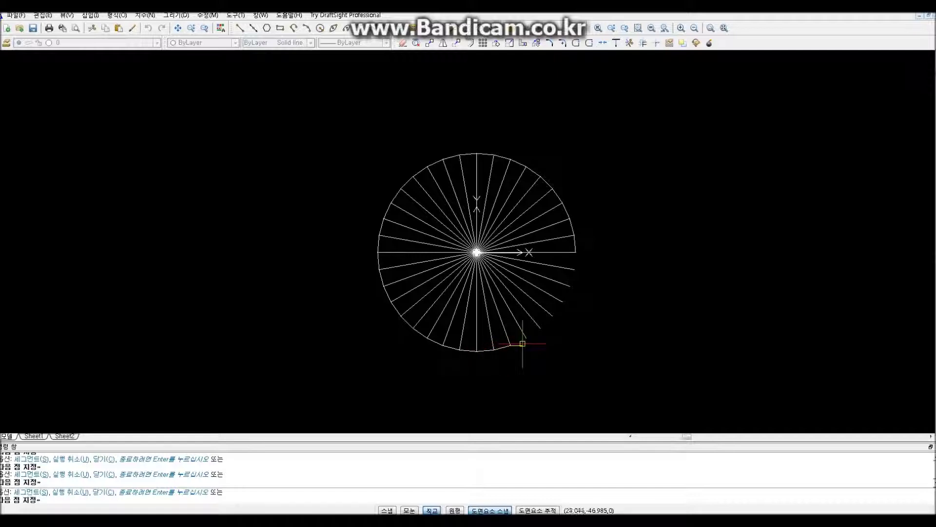
pyautogui.click(526, 337)
pyautogui.click(540, 327)
pyautogui.click(552, 315)
pyautogui.click(569, 286)
pyautogui.click(574, 269)
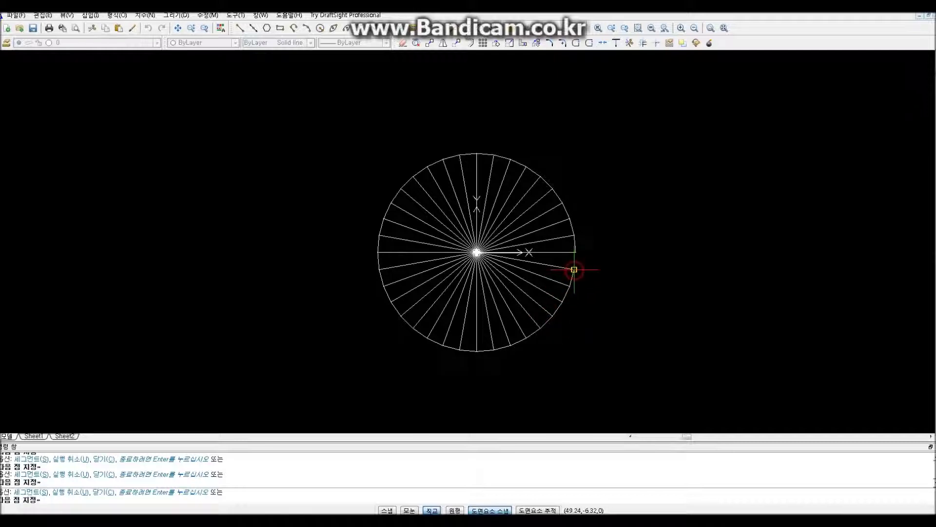
pyautogui.click(576, 252)
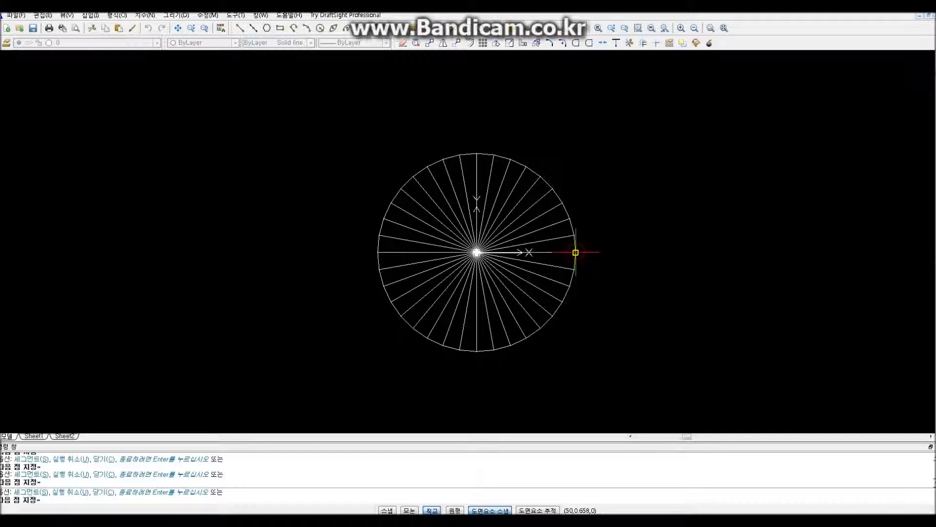